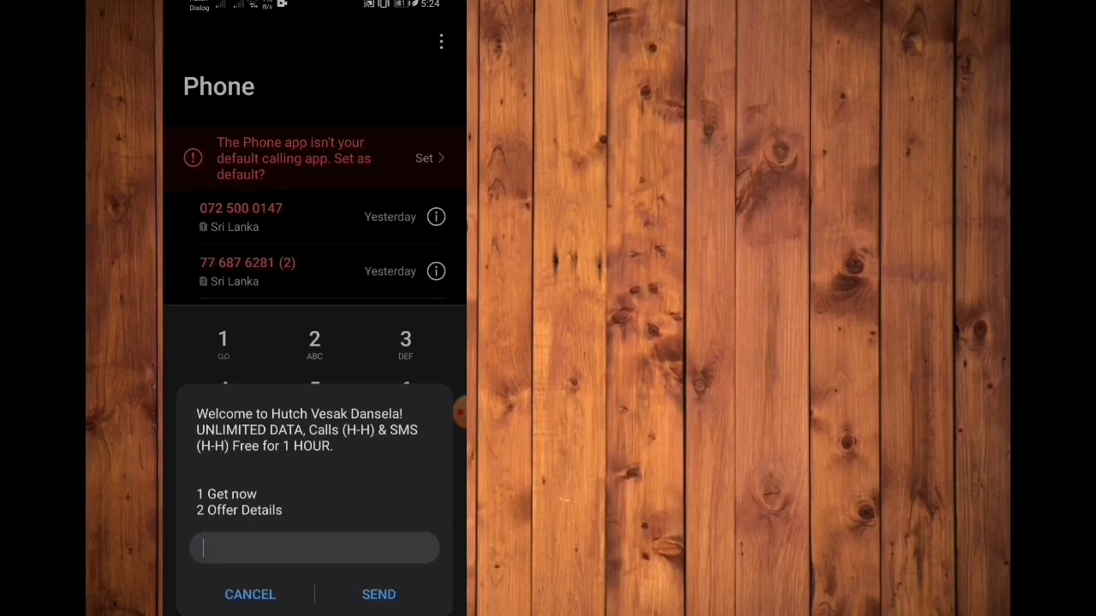
Step: Reply 1 to the Vesak Dansela USSD menu, dismiss the confirmation and go home
click(314, 549)
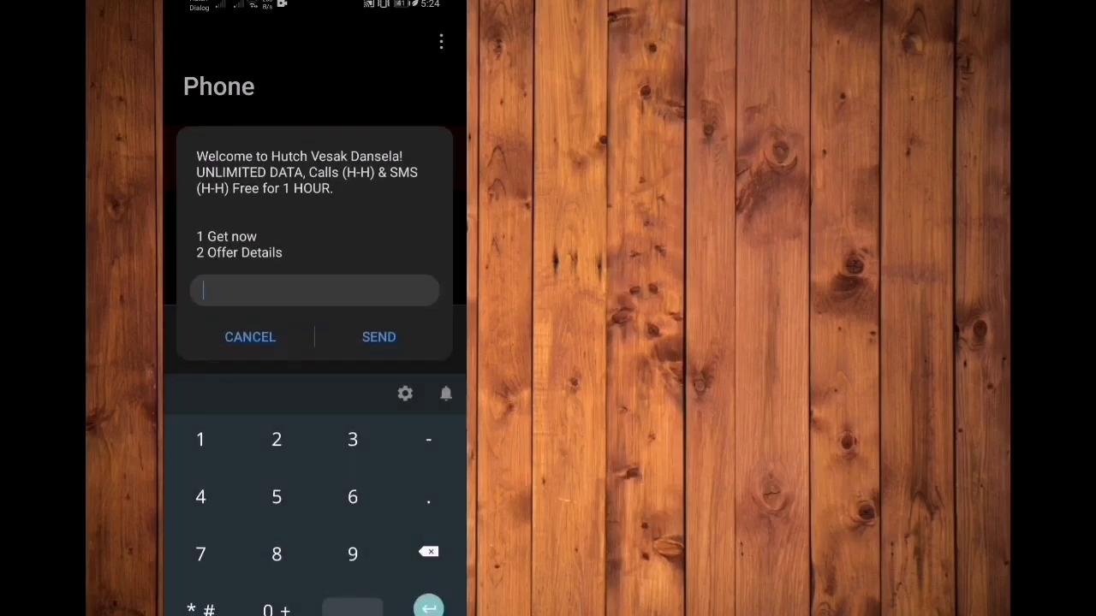
click(200, 439)
click(379, 337)
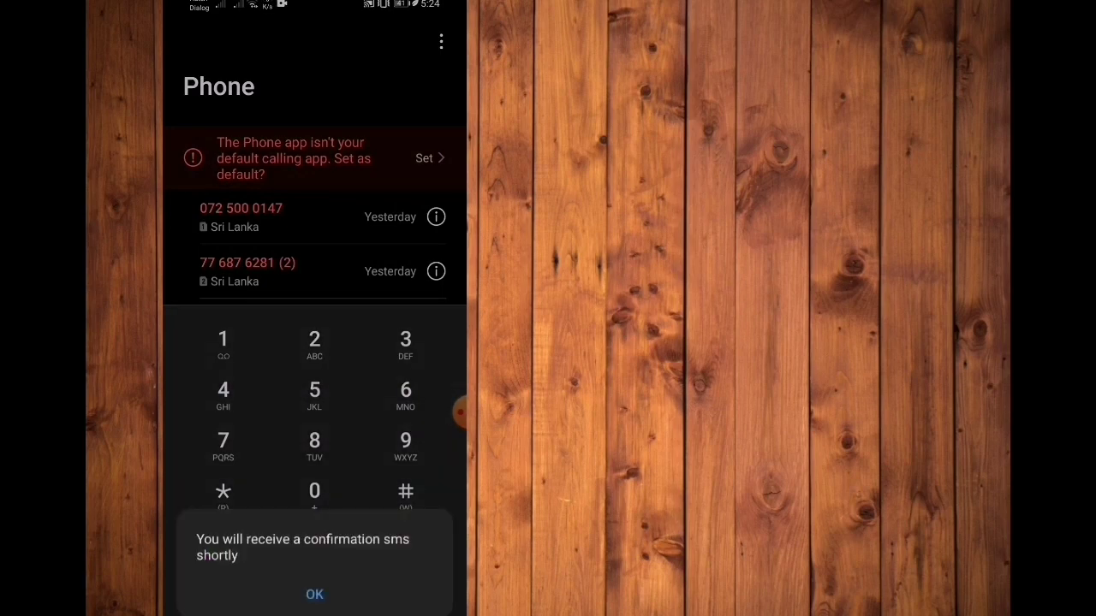
click(314, 594)
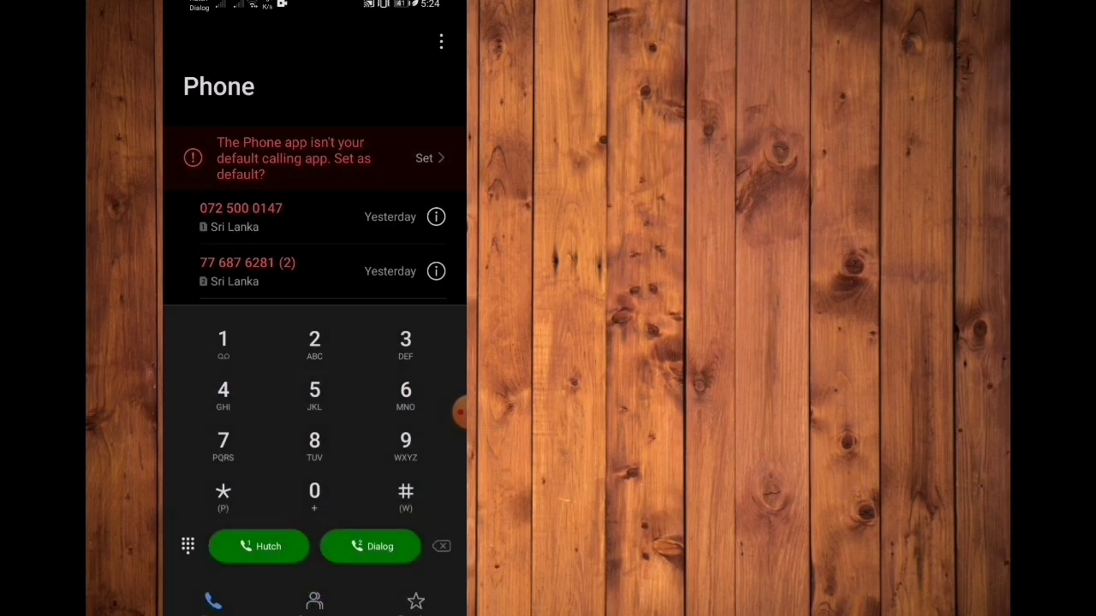
key(Home)
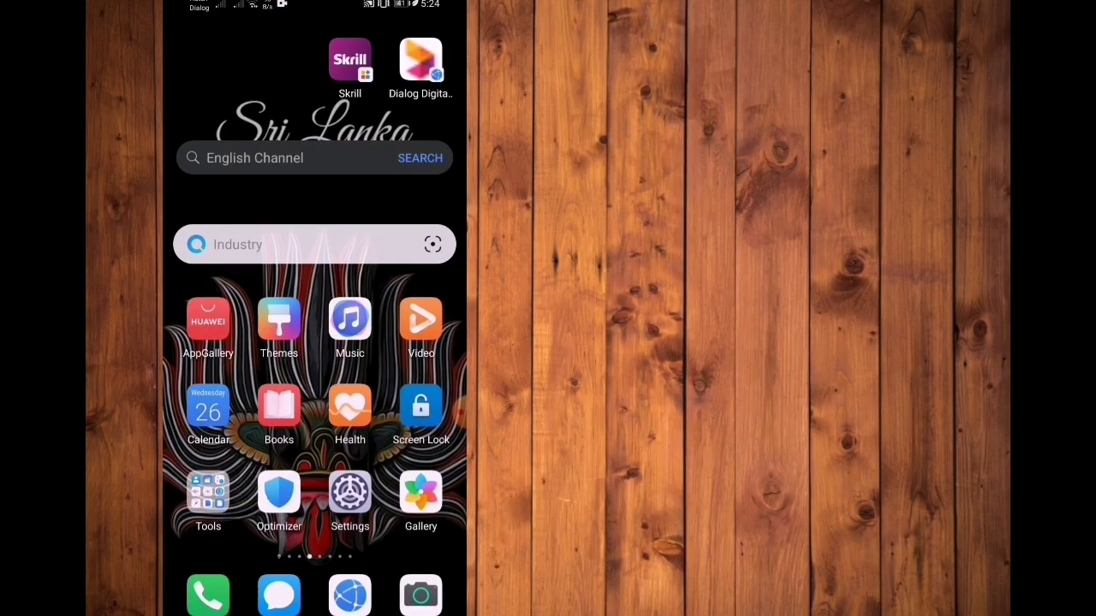
Step: Launch the Hutch App from the second home screen page
drag(411, 385, 197, 385)
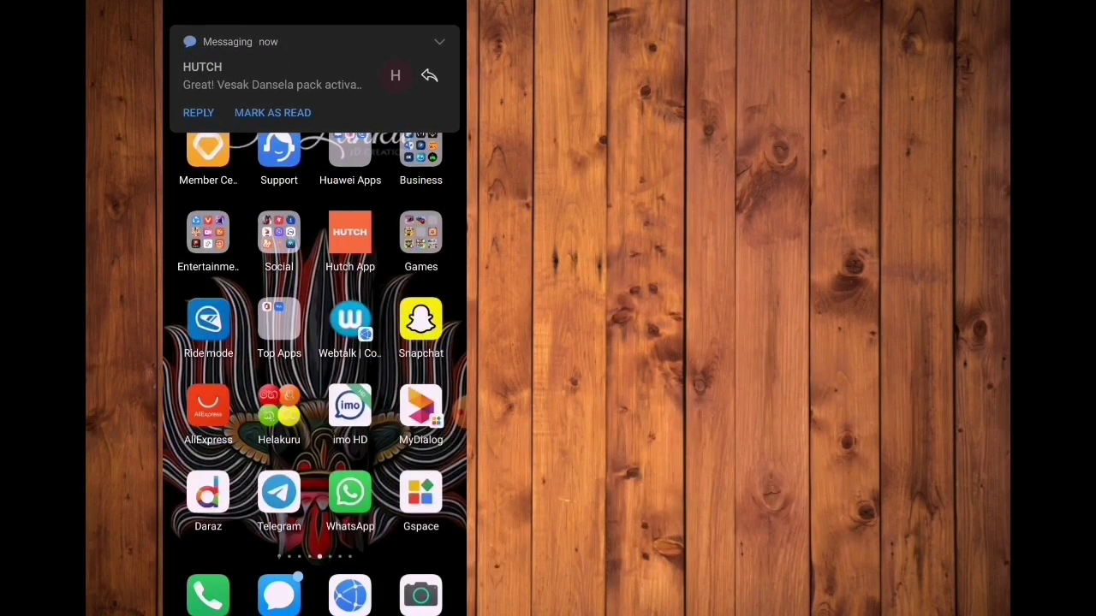
click(314, 75)
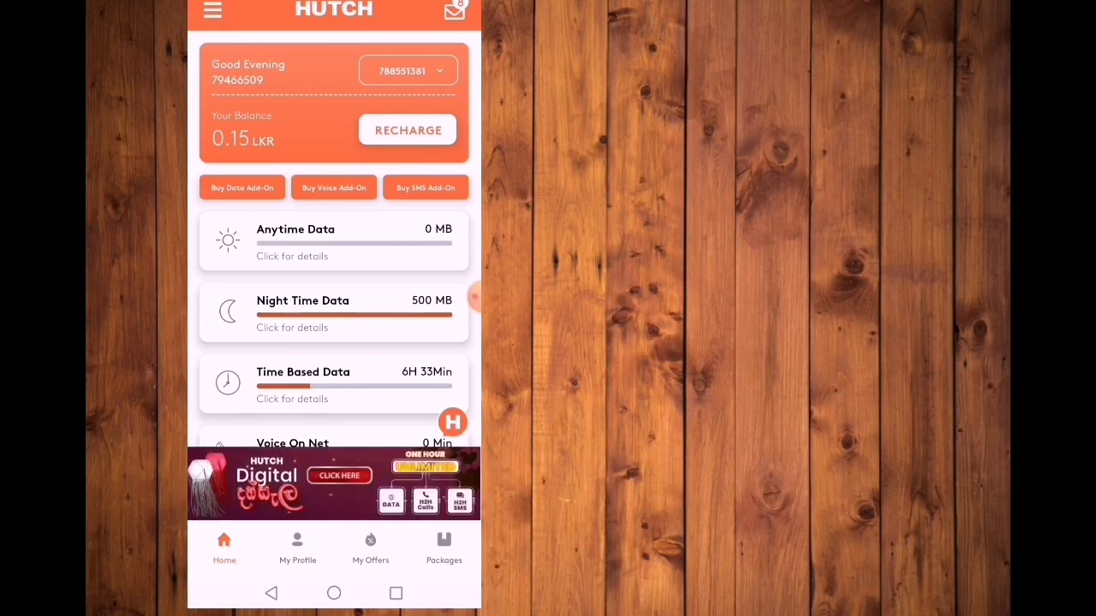
Step: Activate the Digital Dansela one-hour unlimited promotion from My Offers and confirm Yes
click(370, 548)
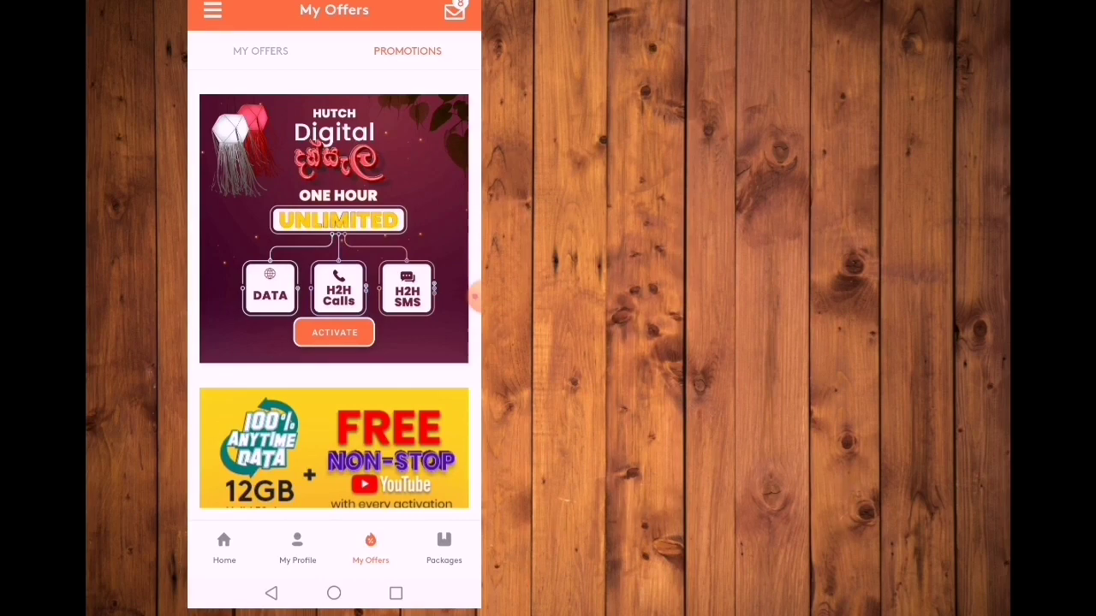
click(334, 332)
click(389, 358)
Step: Close the Hutch App and swipe back to the first home screen page
click(334, 593)
drag(257, 342, 428, 343)
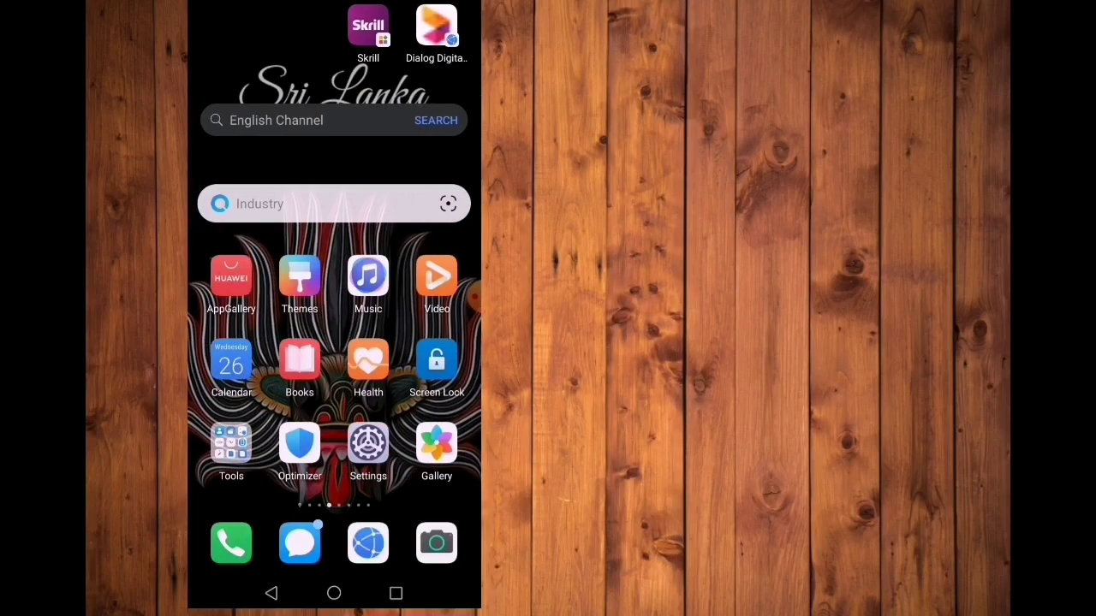